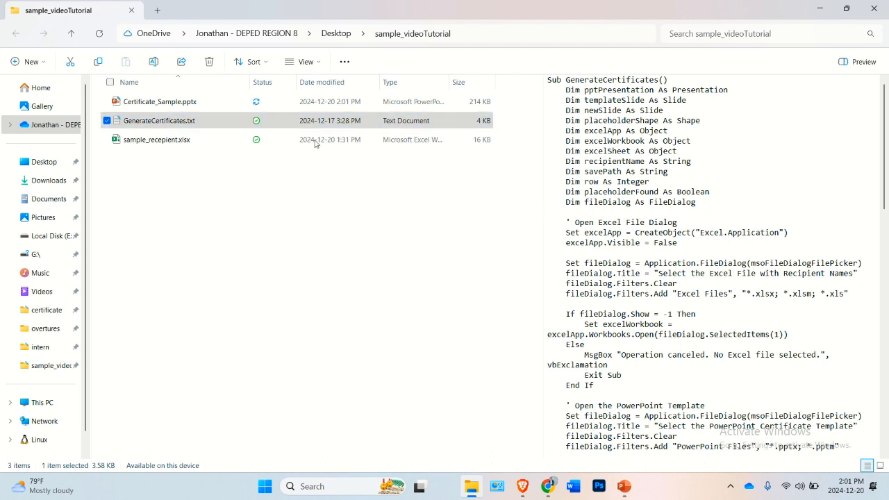
# Open Certificate_Sample.pptx from the sample_videoTutorial folder, examine its <Name> placeholder text, and minimize the presentation.
pyautogui.click(280, 187)
pyautogui.click(159, 102)
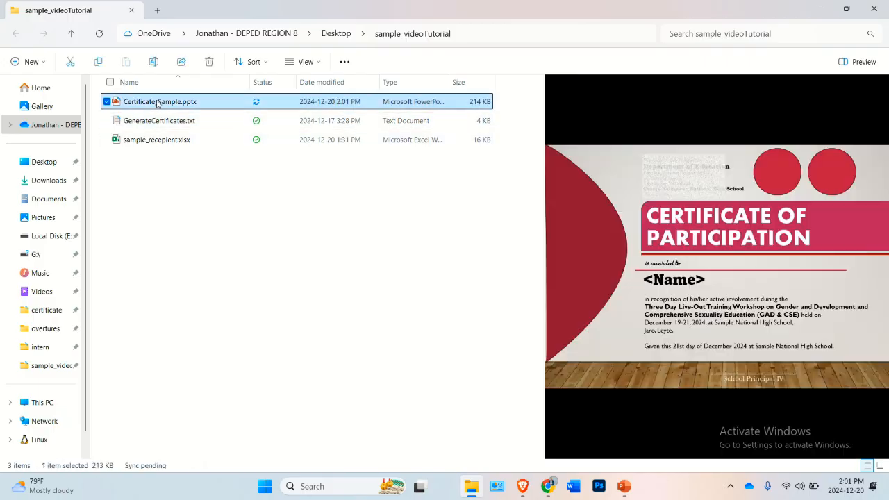
pyautogui.doubleClick(158, 102)
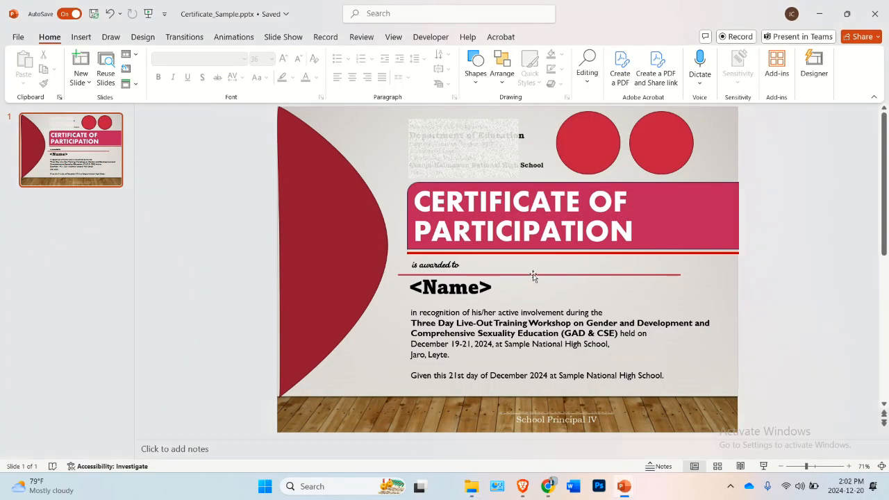
pyautogui.click(448, 287)
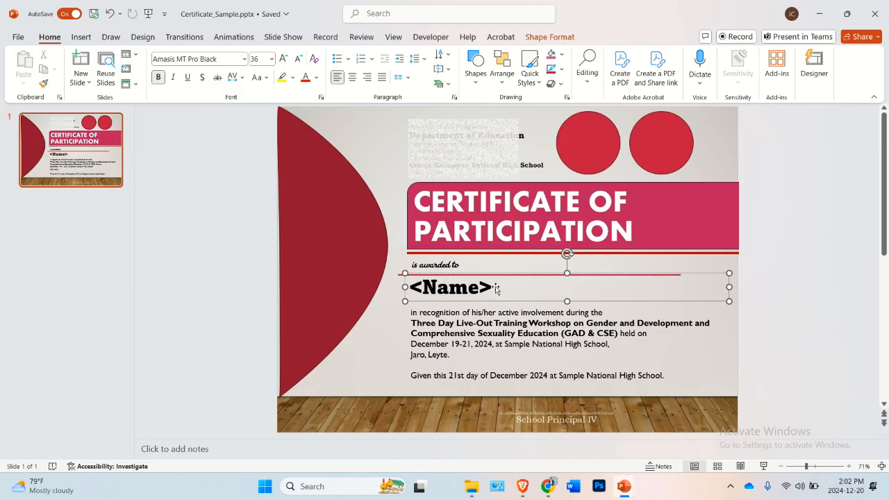
pyautogui.moveTo(499, 287); pyautogui.dragTo(206, 270)
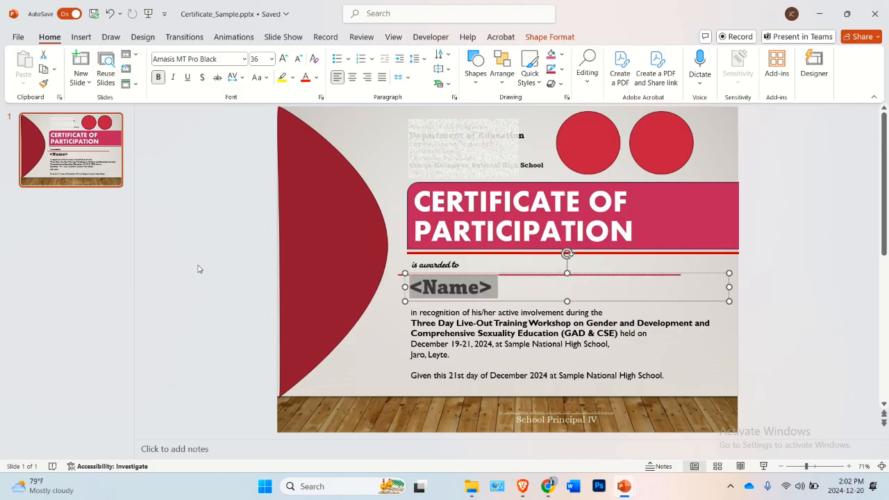
pyautogui.click(56, 252)
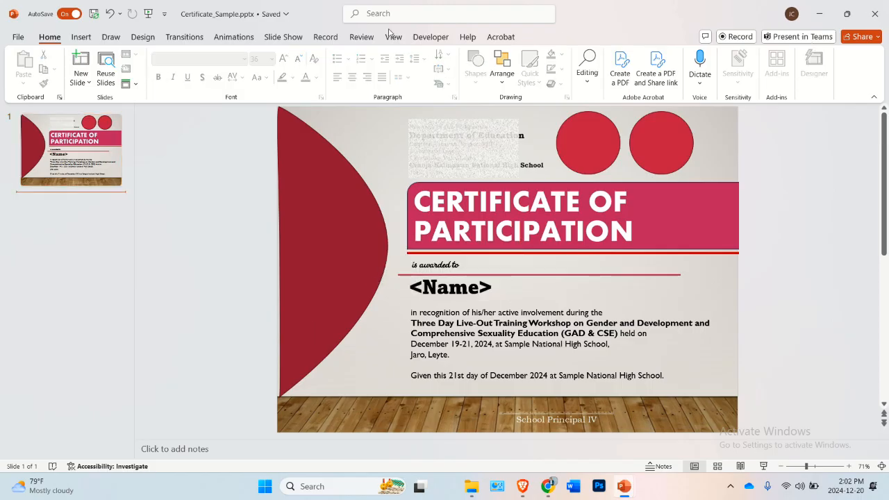
pyautogui.click(819, 15)
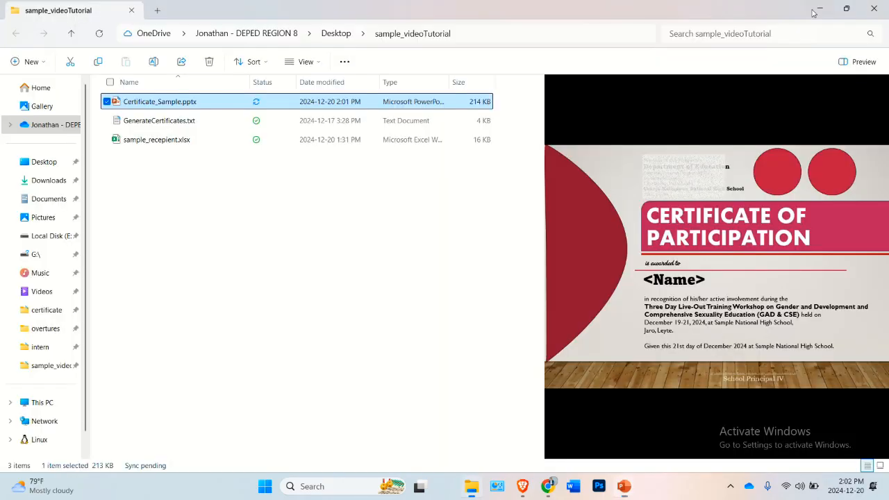
# Open sample_recepient.xlsx, examine the NAME header and the recipient list in column A, and close the workbook.
pyautogui.click(227, 174)
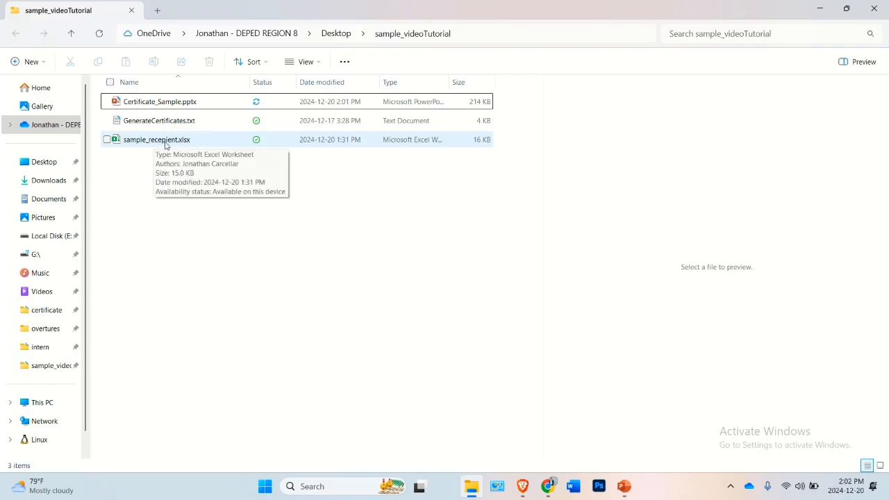
pyautogui.doubleClick(165, 142)
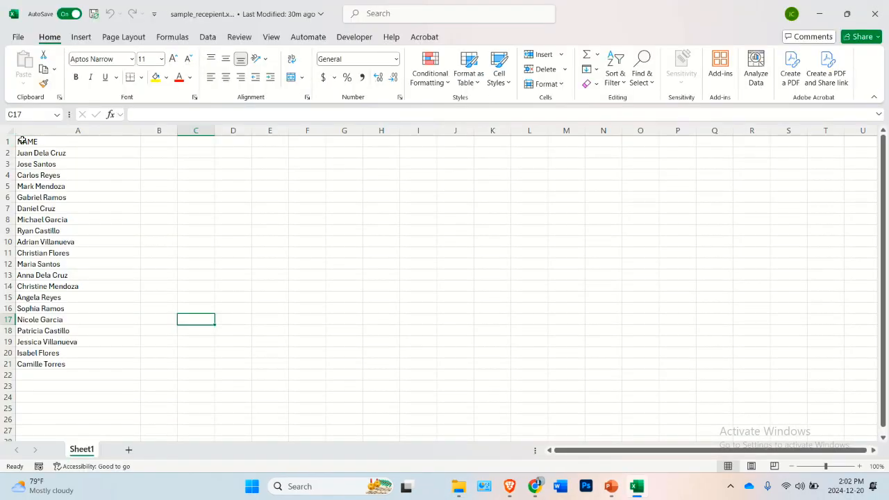
pyautogui.click(9, 141)
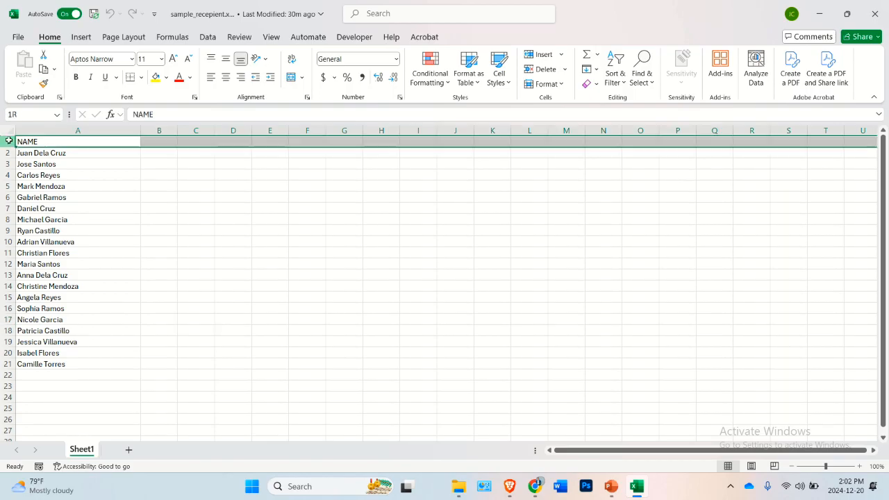
pyautogui.click(82, 131)
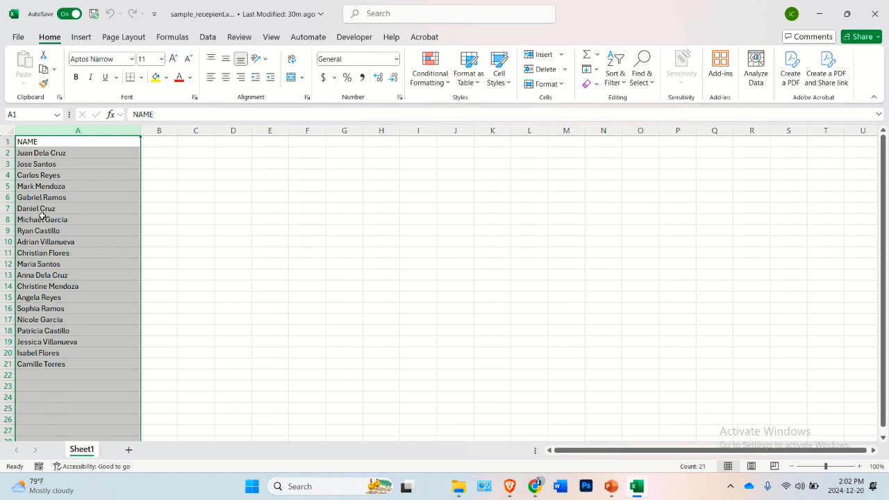
pyautogui.click(59, 353)
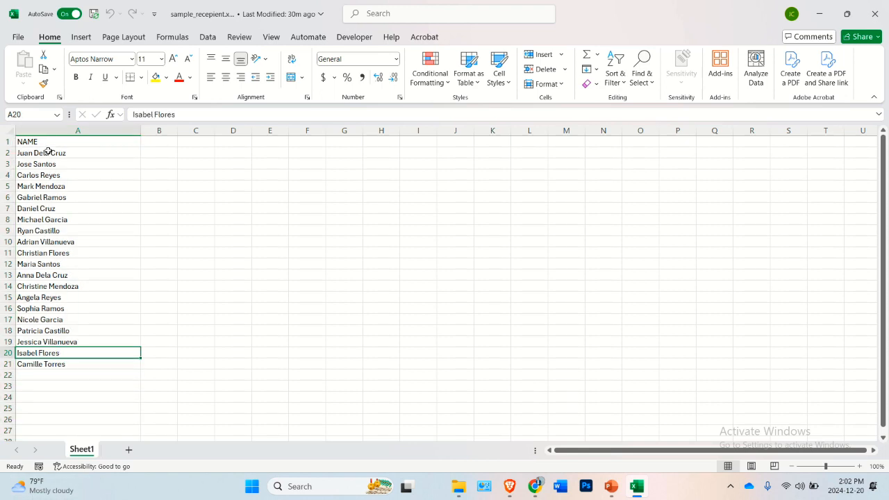
pyautogui.moveTo(47, 153); pyautogui.dragTo(74, 377)
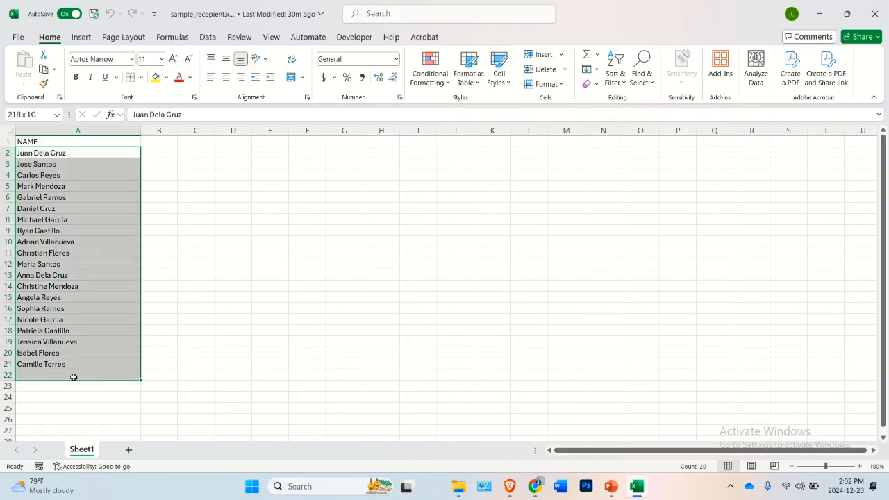
pyautogui.click(56, 242)
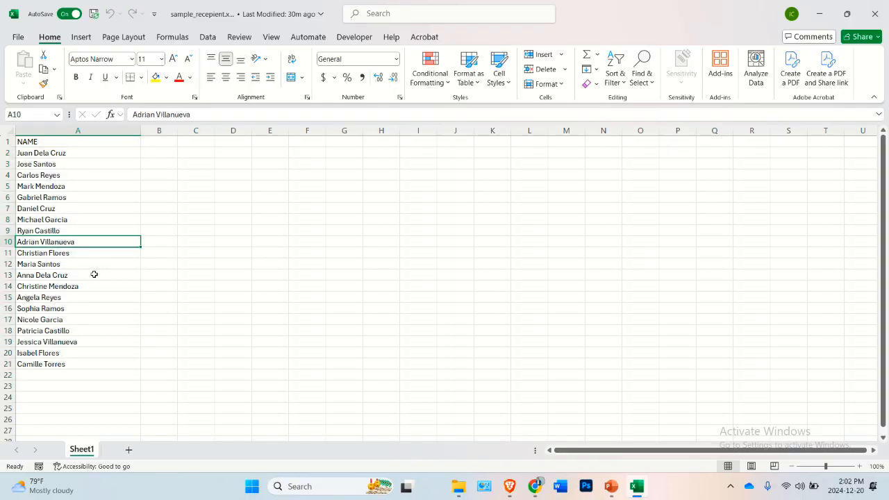
pyautogui.click(94, 275)
pyautogui.moveTo(88, 318); pyautogui.dragTo(86, 308)
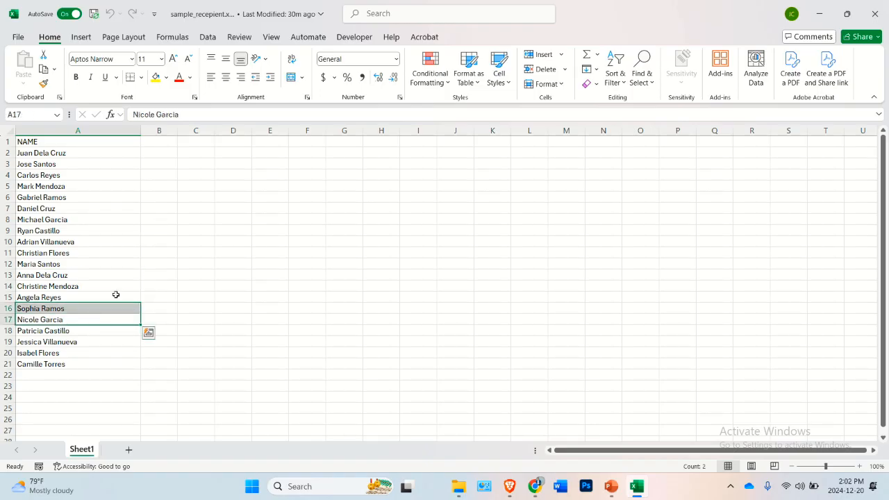
pyautogui.click(29, 221)
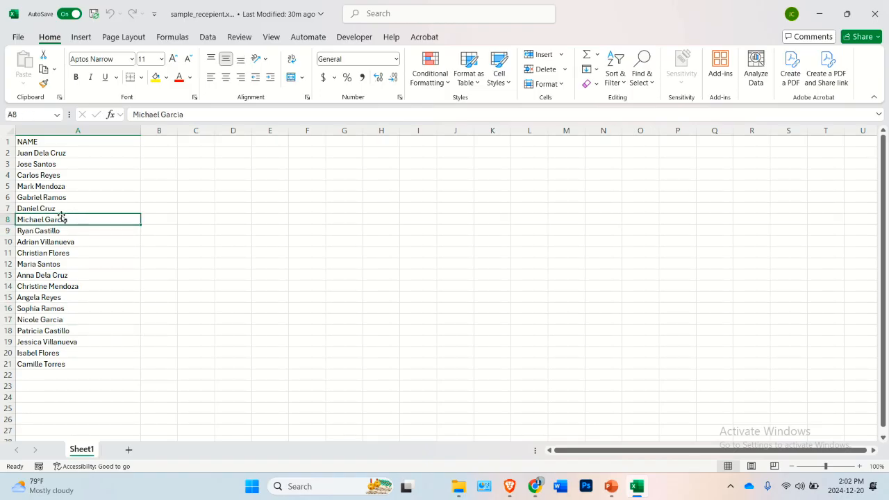
pyautogui.click(886, 23)
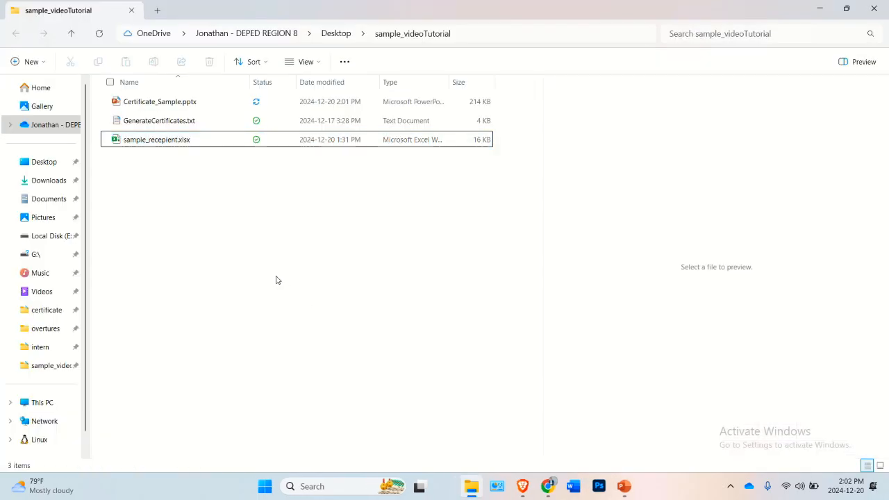
# Look over the Certificate_Sample.pptx template again and point out GenerateCertificates.txt in the sample_videoTutorial folder.
pyautogui.click(168, 110)
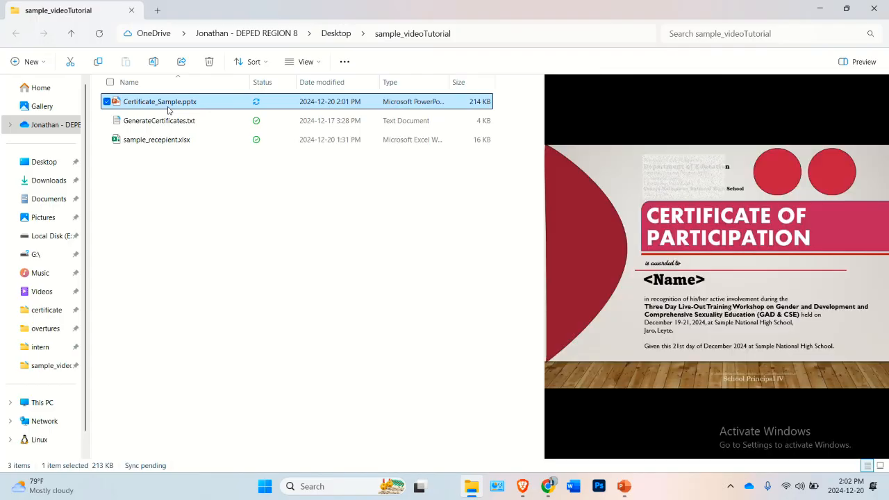
pyautogui.click(345, 236)
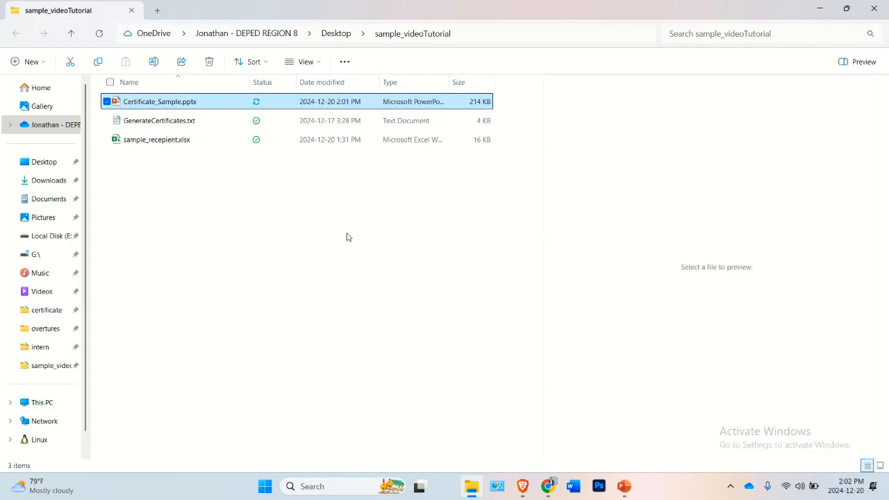
pyautogui.doubleClick(228, 104)
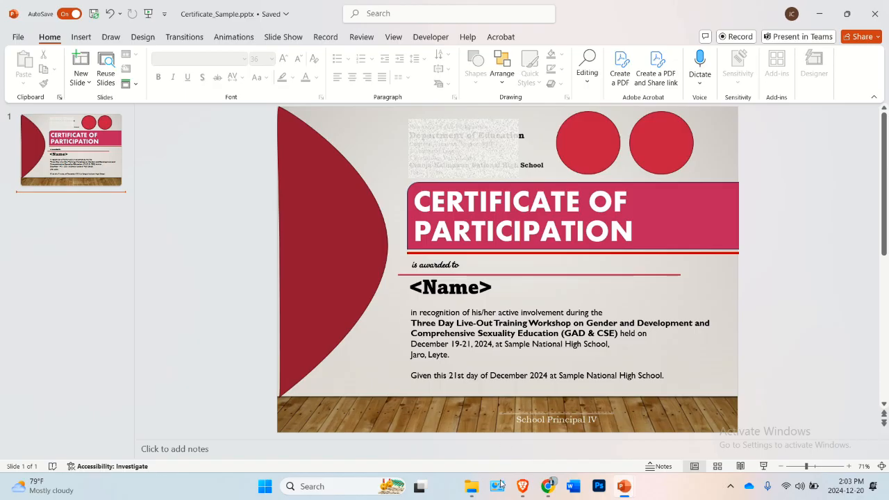
pyautogui.click(472, 487)
pyautogui.click(151, 122)
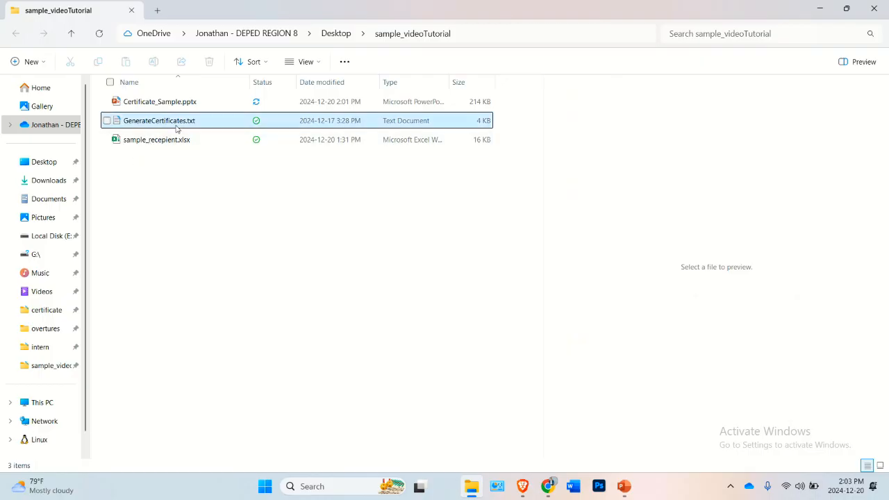
pyautogui.click(169, 233)
pyautogui.click(196, 123)
pyautogui.click(151, 232)
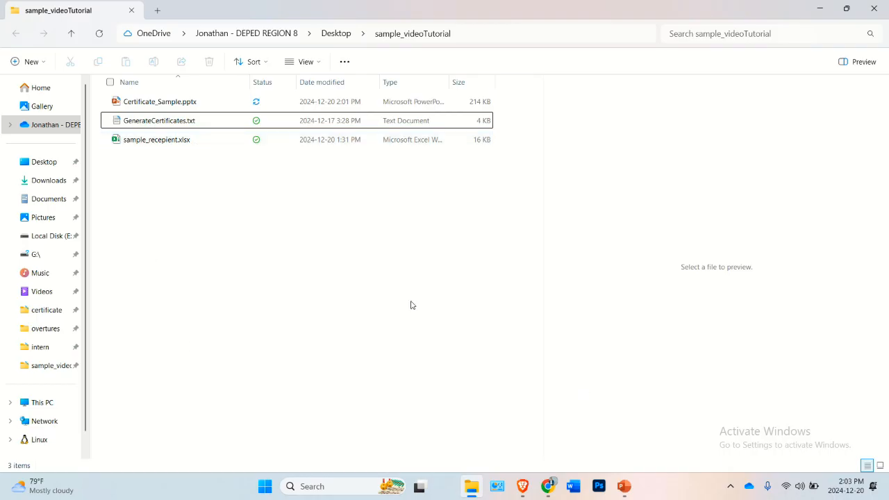
# Close Certificate_Sample.pptx and switch to the blank presentation, leaving nothing selected on its title slide.
pyautogui.moveTo(553, 491)
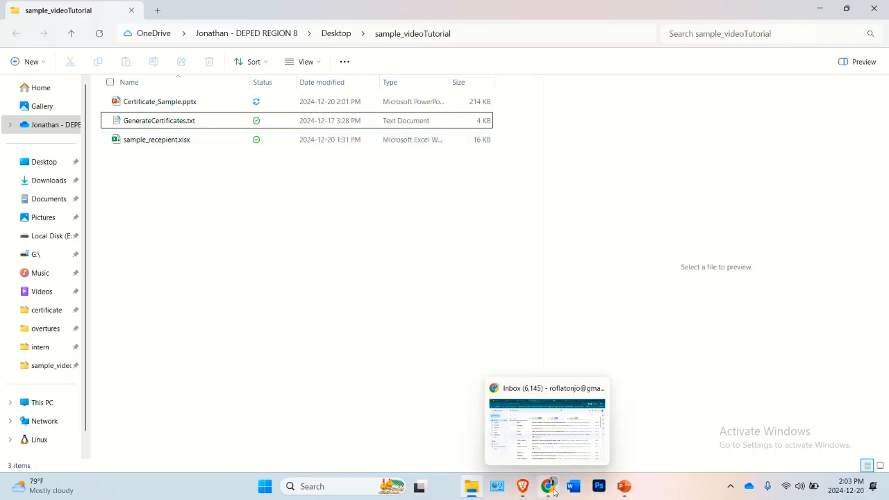
pyautogui.click(624, 487)
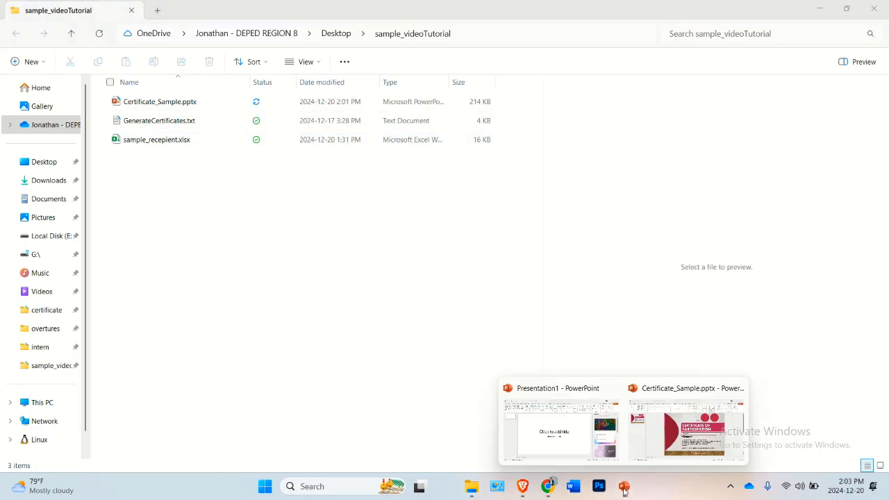
pyautogui.moveTo(679, 451)
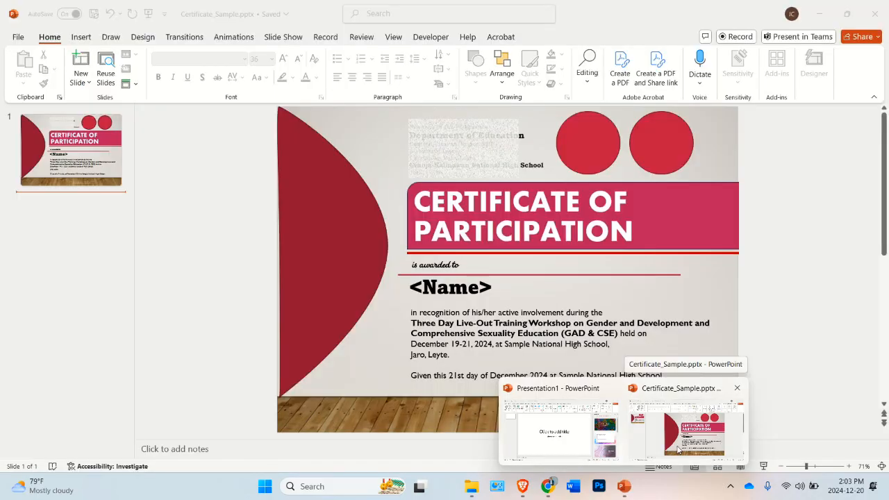
pyautogui.click(679, 450)
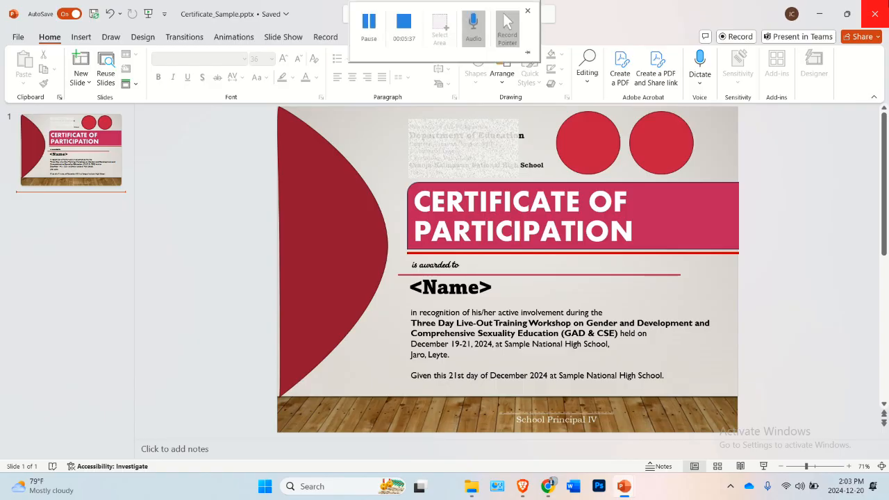
pyautogui.click(875, 14)
pyautogui.click(623, 486)
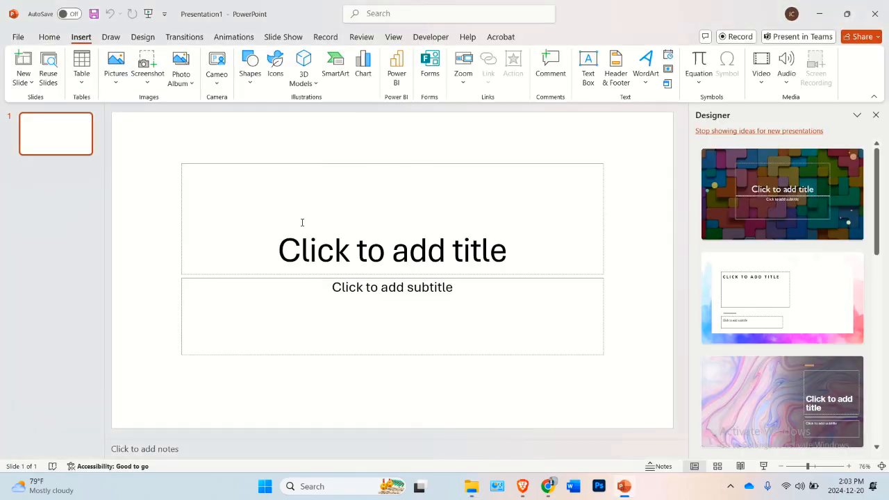
pyautogui.click(378, 164)
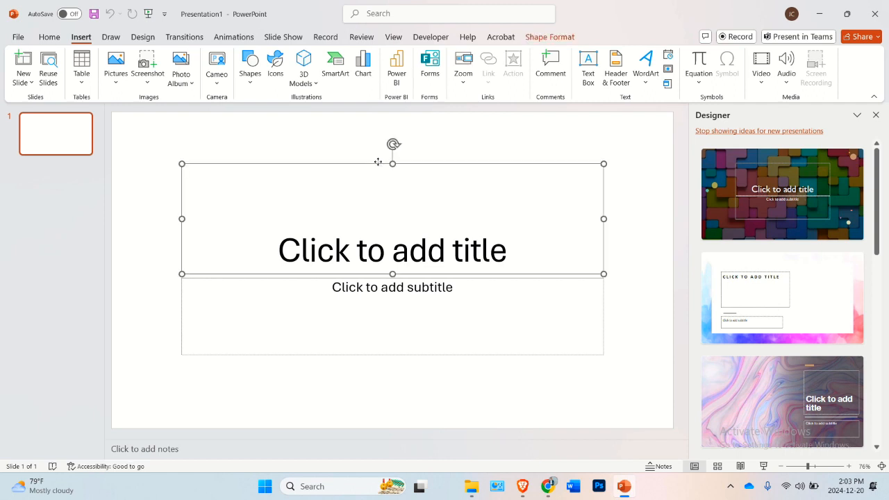
pyautogui.click(243, 128)
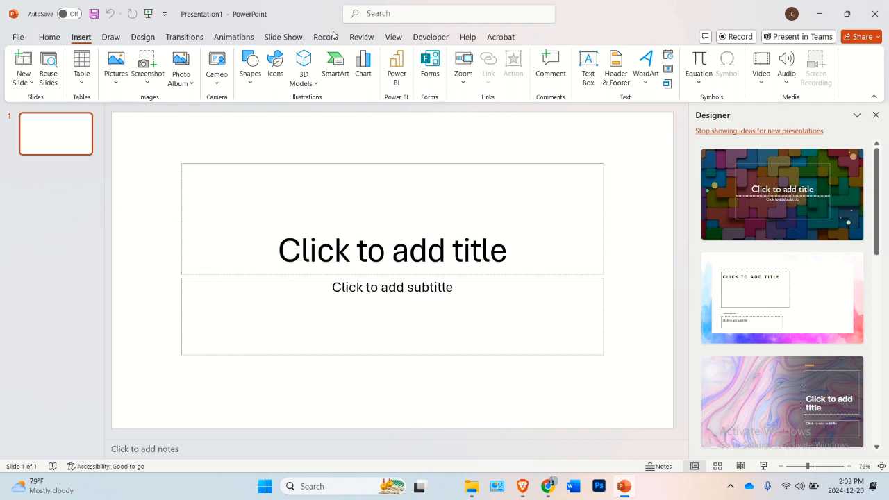
# Check in the PowerPoint ribbon customization options that Developer is enabled among the main tabs, and accept the options.
pyautogui.click(431, 37)
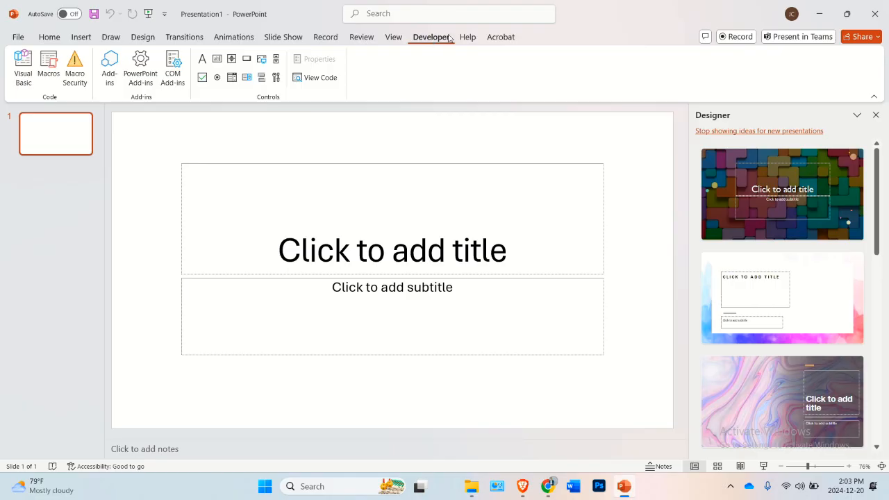
pyautogui.click(18, 36)
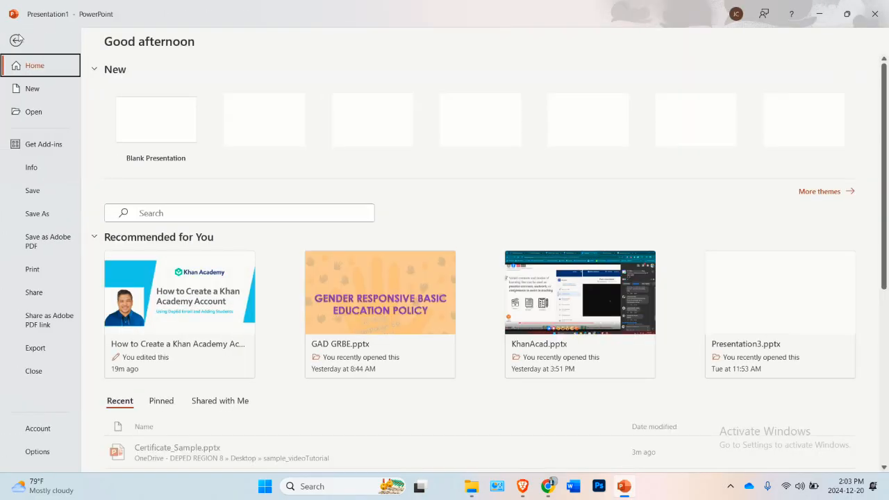
pyautogui.click(38, 453)
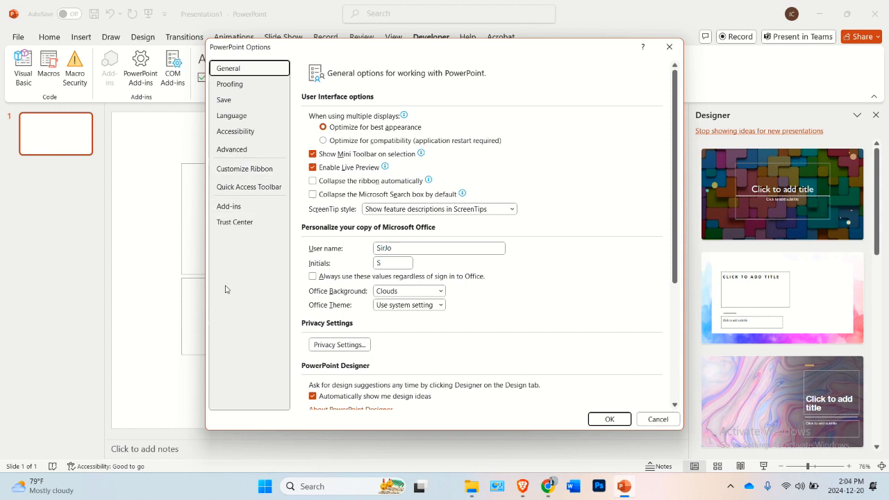
pyautogui.click(240, 168)
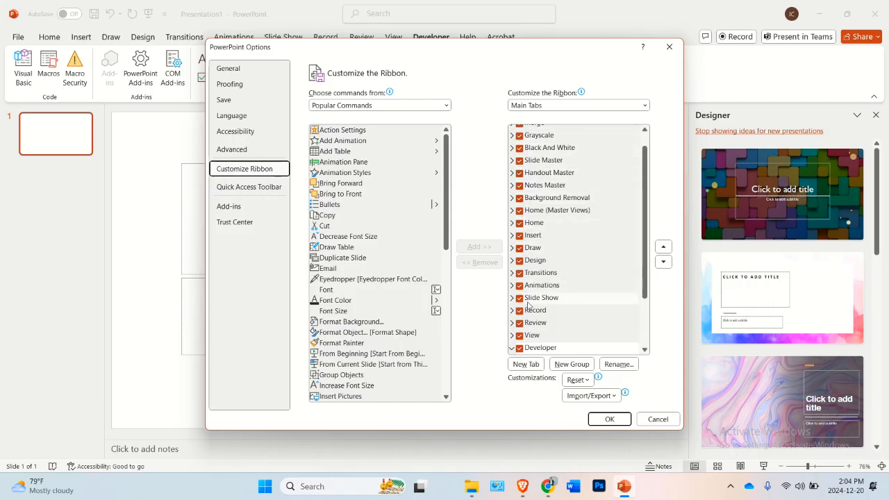
pyautogui.moveTo(646, 243); pyautogui.dragTo(646, 288)
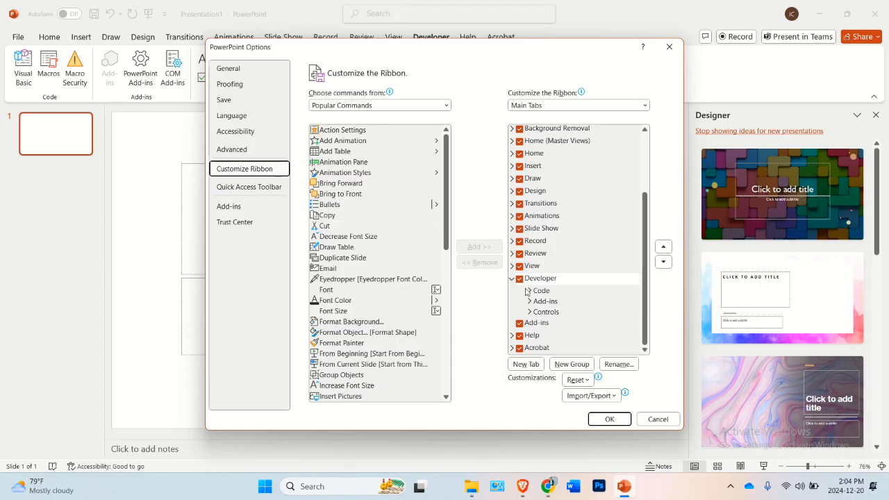
pyautogui.click(607, 422)
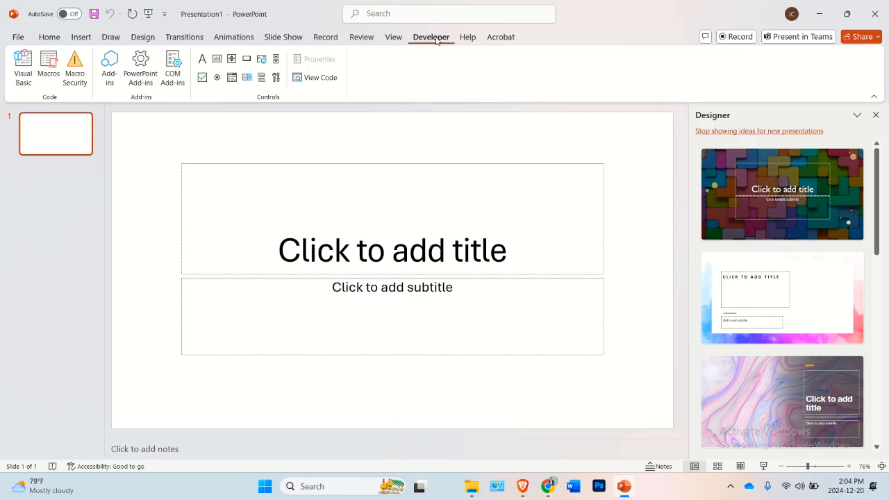
# Open the Visual Basic editor for the blank presentation.
pyautogui.click(24, 77)
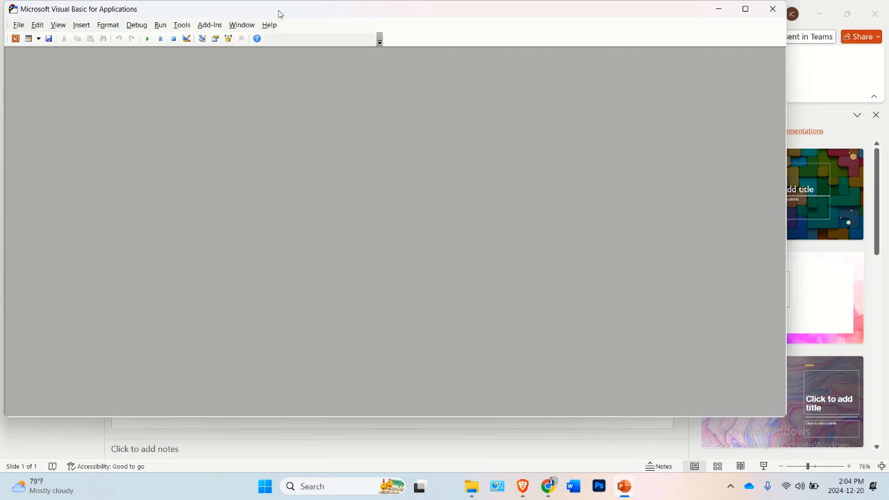
# Insert a new module into the blank presentation's VBA project.
pyautogui.moveTo(278, 14); pyautogui.dragTo(357, 40)
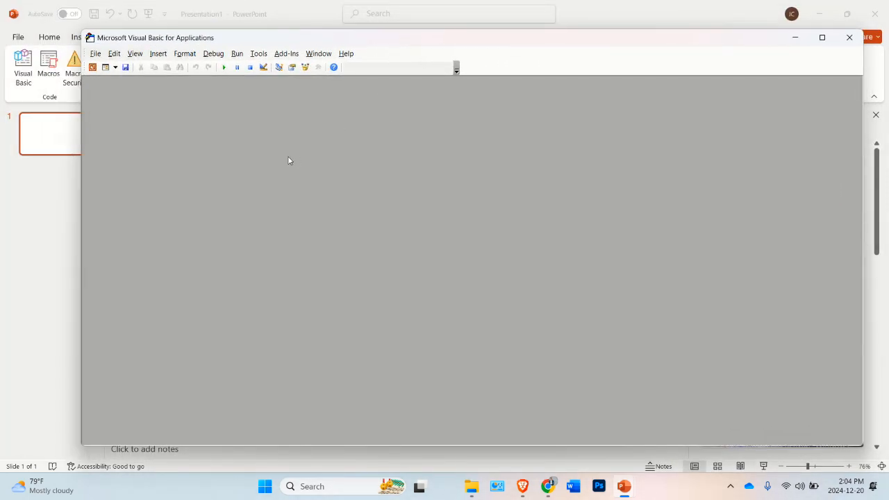
pyautogui.click(159, 57)
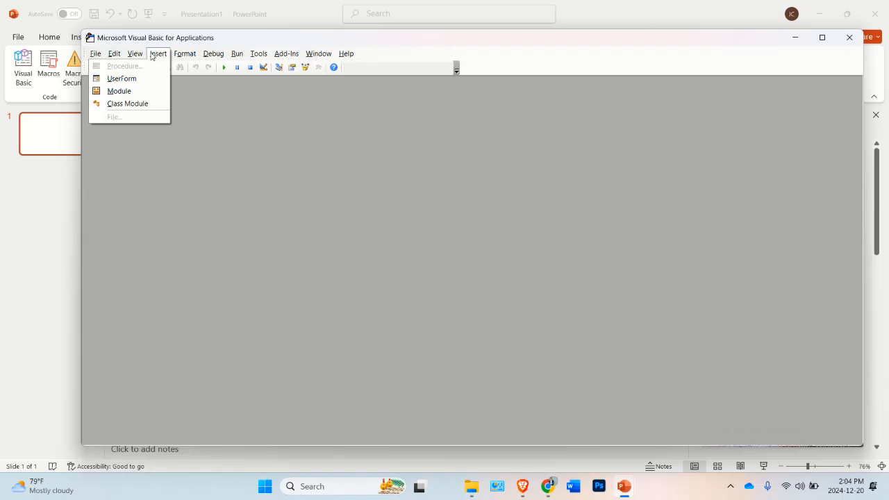
pyautogui.moveTo(135, 54)
pyautogui.click(229, 106)
pyautogui.click(158, 54)
pyautogui.click(118, 91)
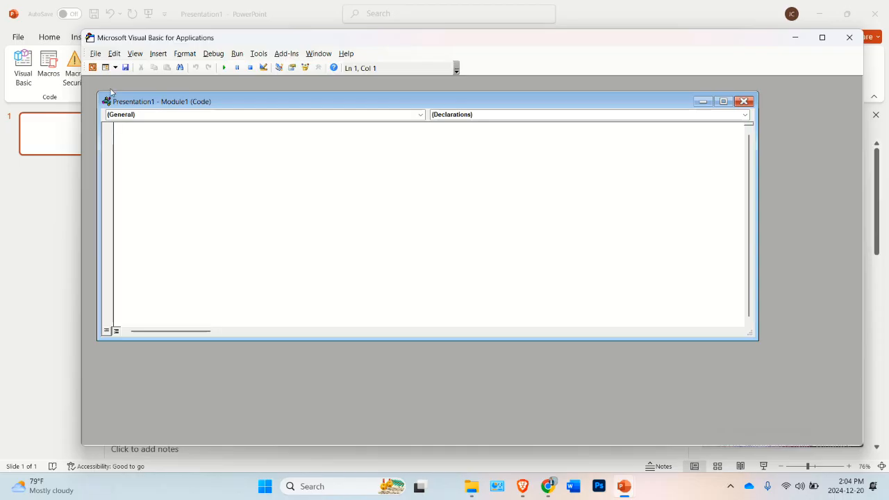
# Open GenerateCertificates.txt from the sample_videoTutorial folder, copy its entire macro code, and minimize the text file.
pyautogui.click(472, 486)
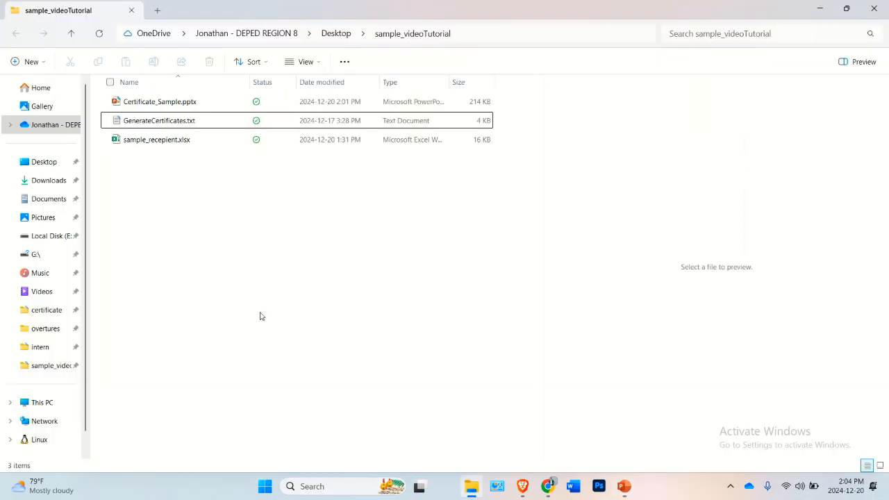
pyautogui.click(143, 123)
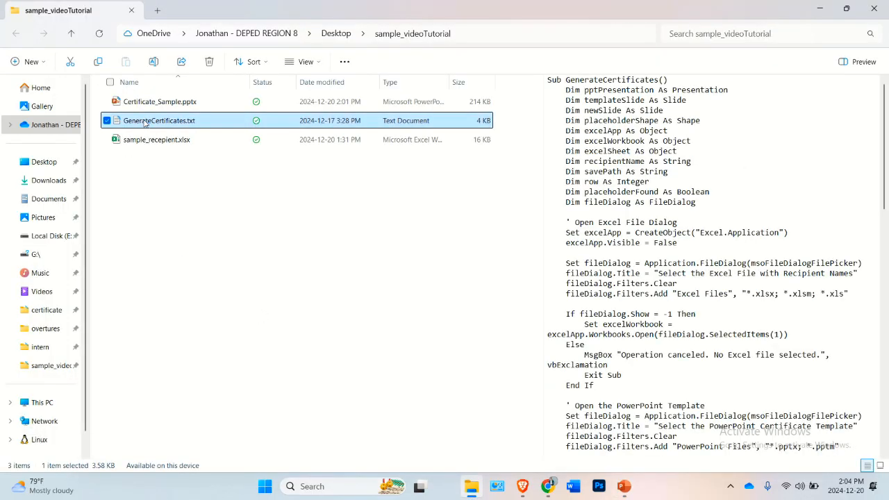
pyautogui.doubleClick(144, 122)
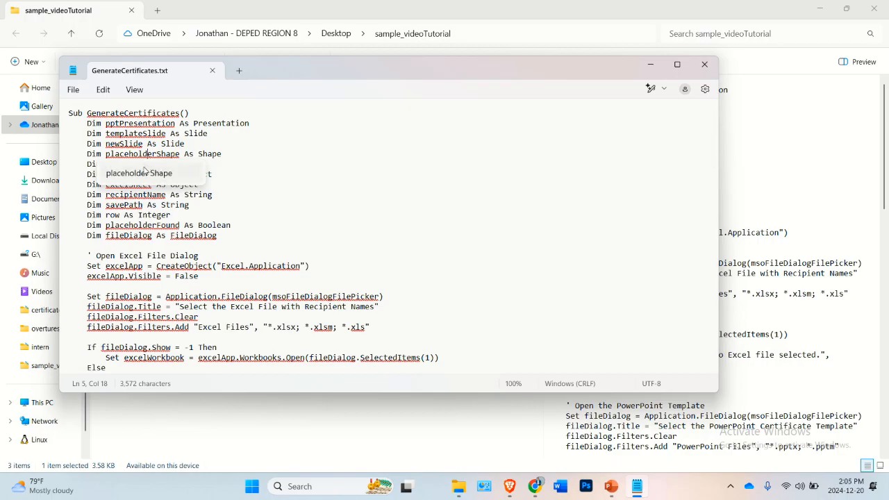
pyautogui.hotkey('ctrl', 'a')
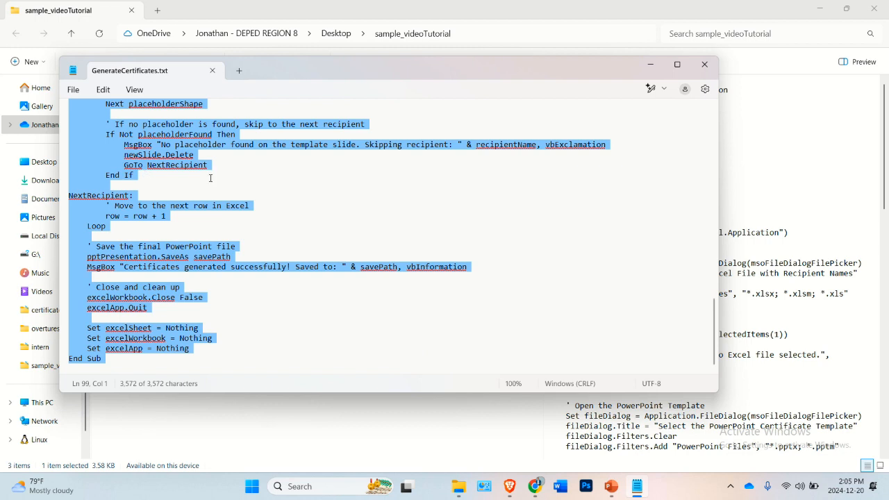
pyautogui.click(408, 177)
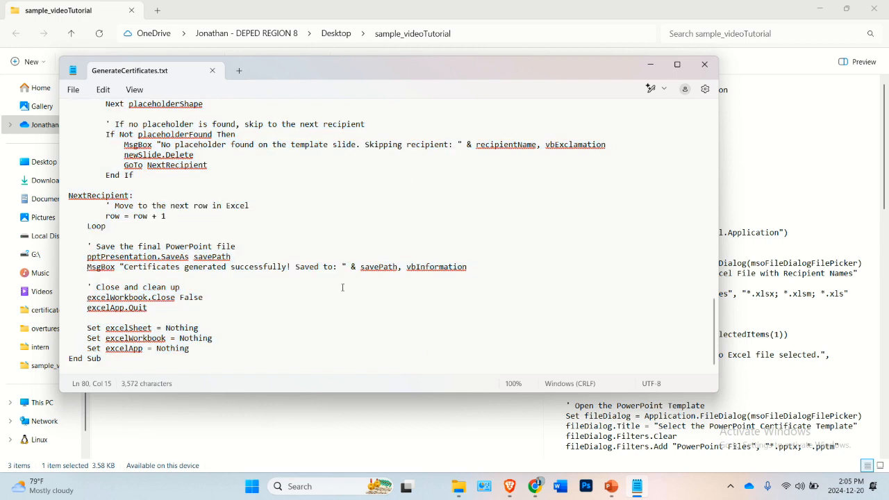
pyautogui.click(650, 65)
pyautogui.click(199, 306)
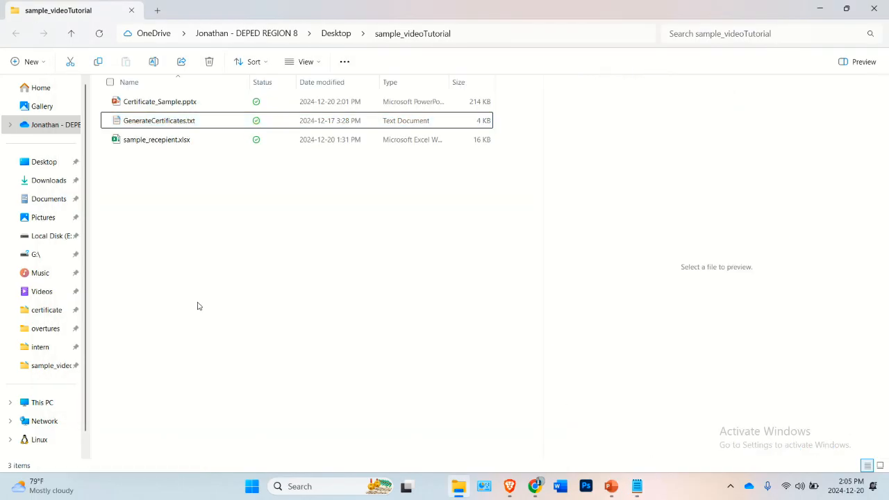
# Switch back to the Visual Basic editor and paste the GenerateCertificates code into the empty Module1.
pyautogui.click(607, 489)
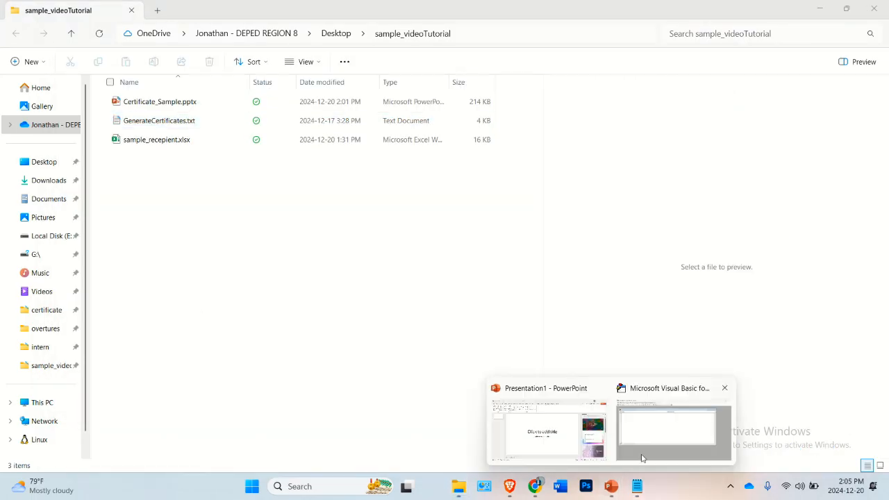
pyautogui.click(673, 428)
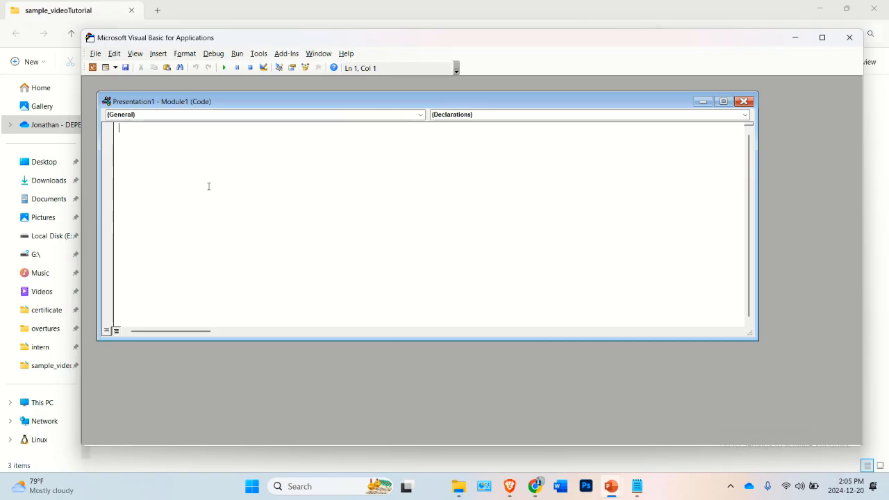
pyautogui.hotkey('ctrl', 'v')
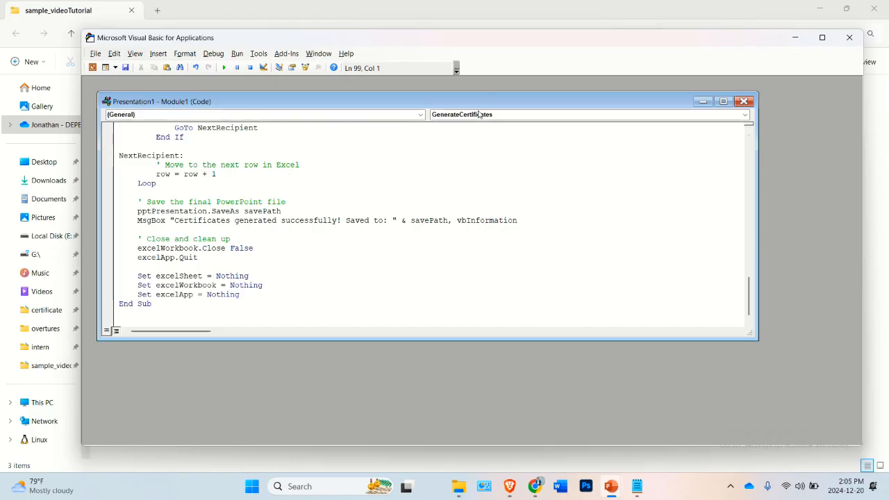
pyautogui.moveTo(339, 101); pyautogui.dragTo(367, 139)
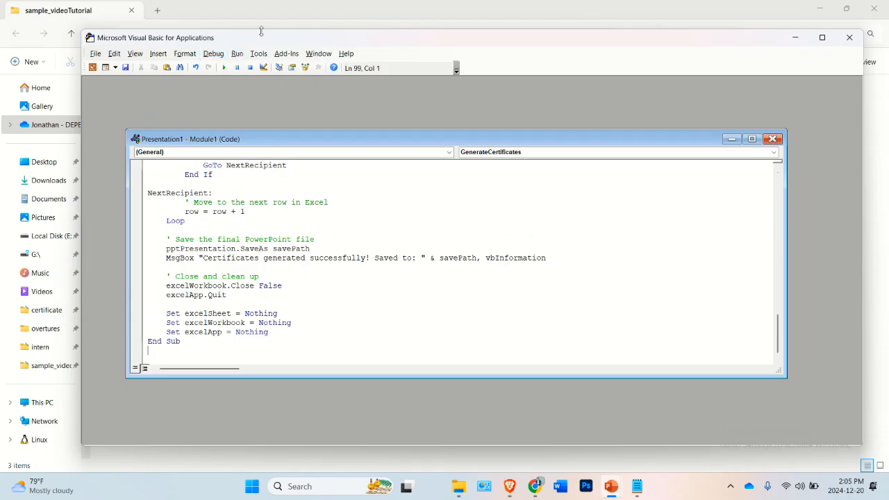
# Run the GenerateCertificates macro and choose sample_recepient.xlsx as the Excel file with recipient names.
pyautogui.click(237, 55)
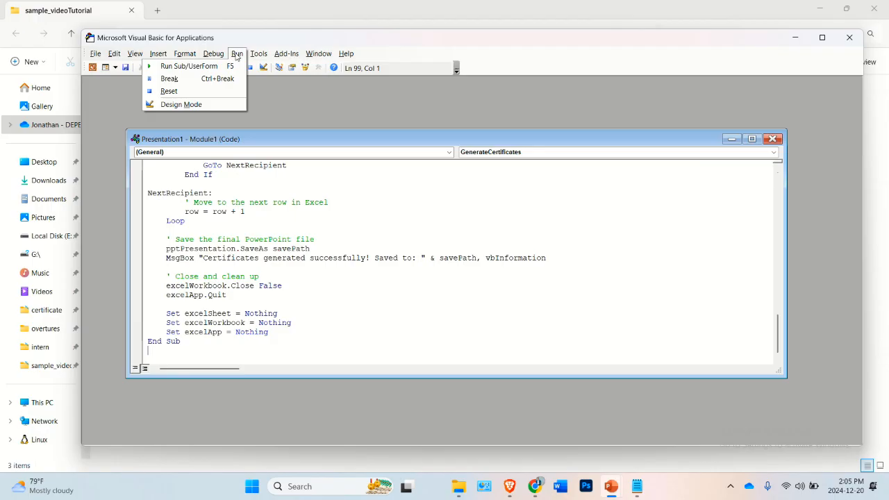
pyautogui.click(237, 55)
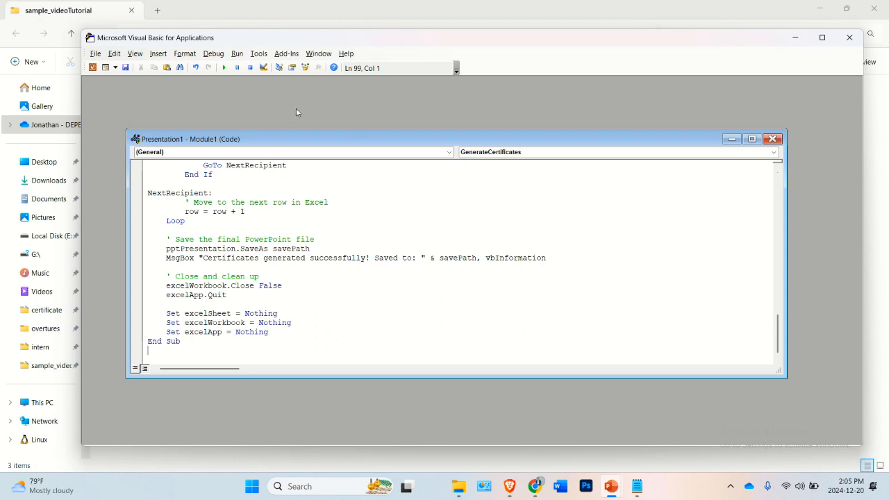
pyautogui.press('F5')
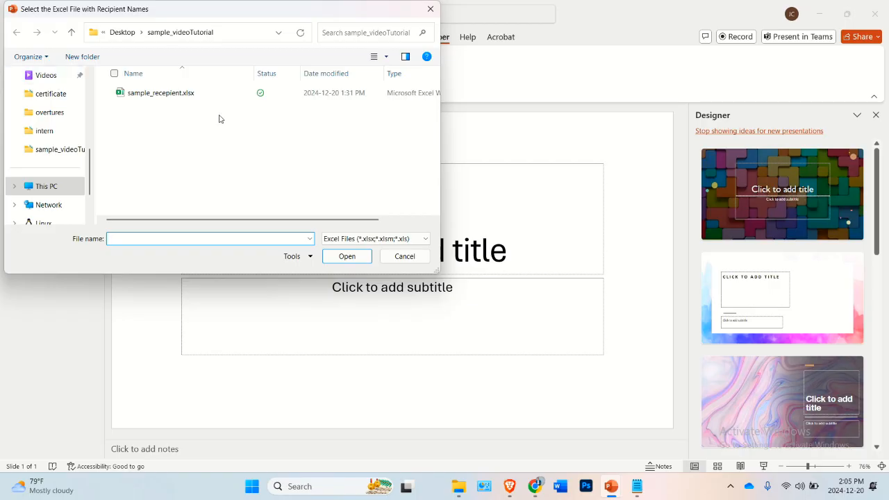
pyautogui.click(175, 100)
pyautogui.click(154, 93)
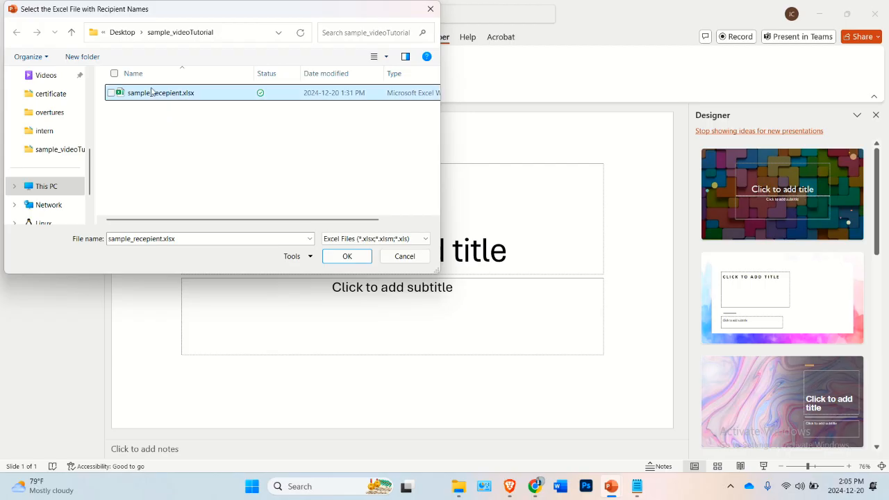
pyautogui.click(339, 258)
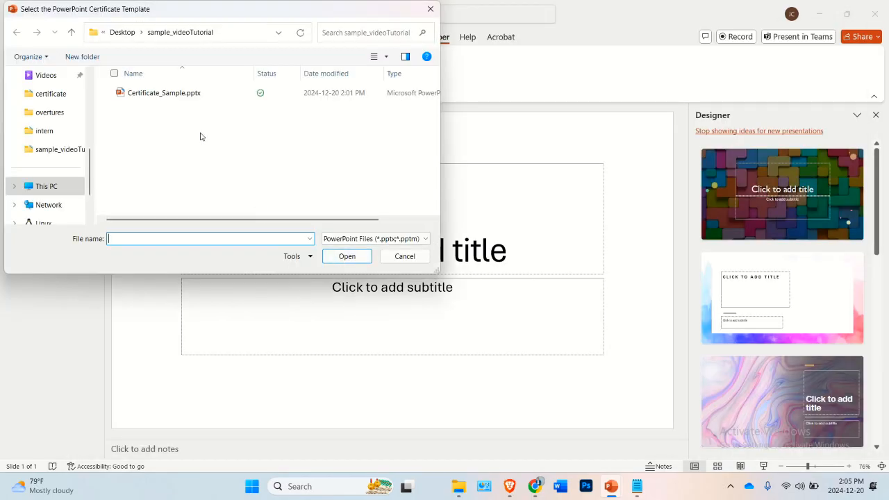
# Choose Certificate_Sample.pptx as the certificate template, let the macro generate the certificates, and dismiss the completion message.
pyautogui.click(139, 95)
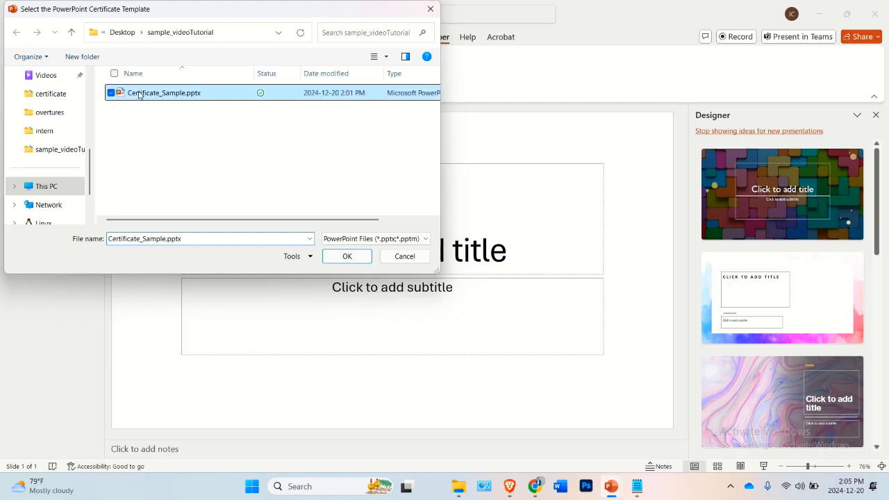
pyautogui.click(343, 259)
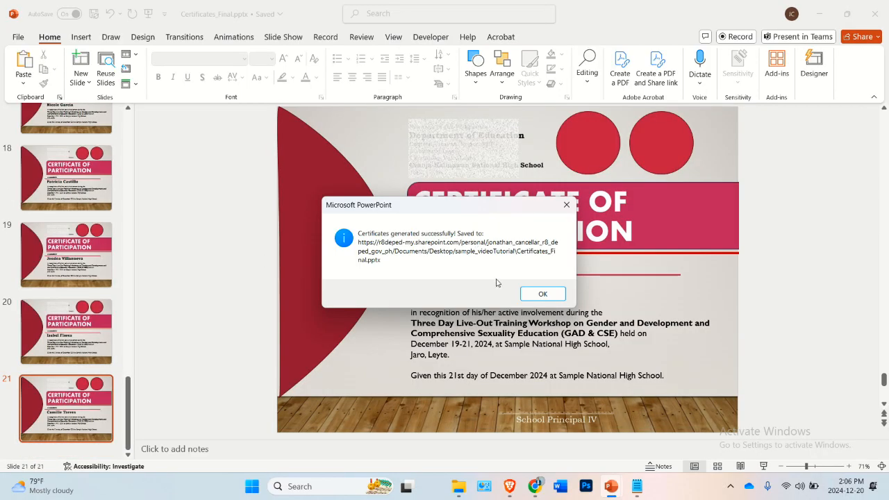
pyautogui.click(542, 294)
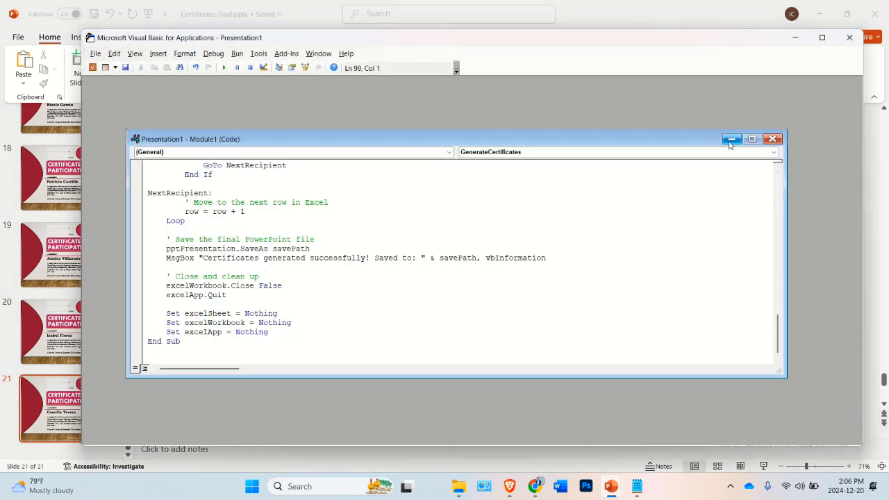
# Close the Module1 code window and the Visual Basic editor, and switch to the Certificates_Final.pptx presentation.
pyautogui.click(770, 137)
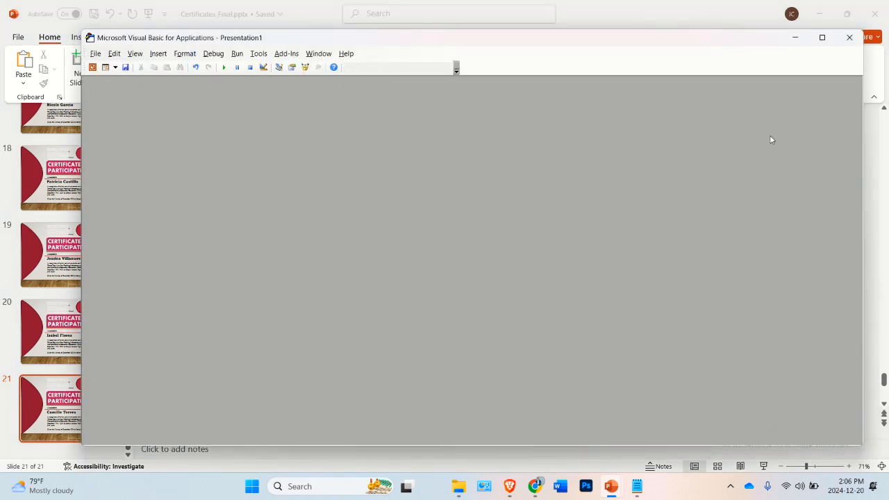
pyautogui.click(847, 43)
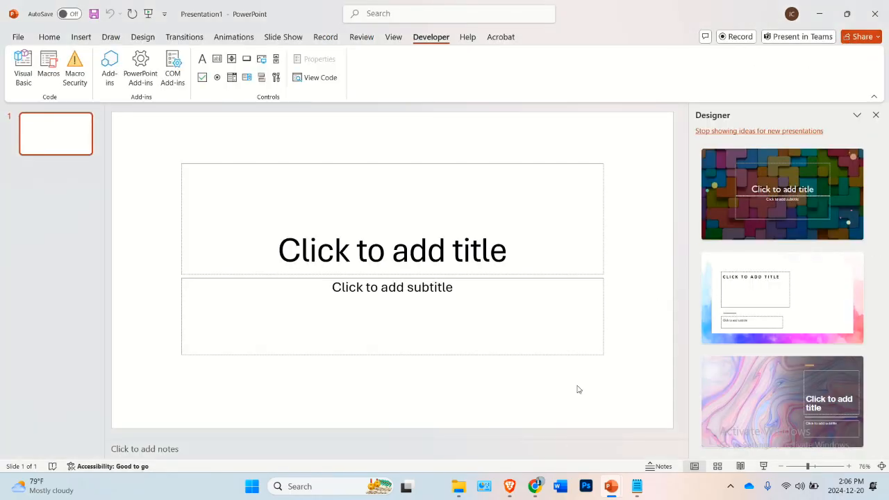
pyautogui.moveTo(612, 486)
pyautogui.click(679, 433)
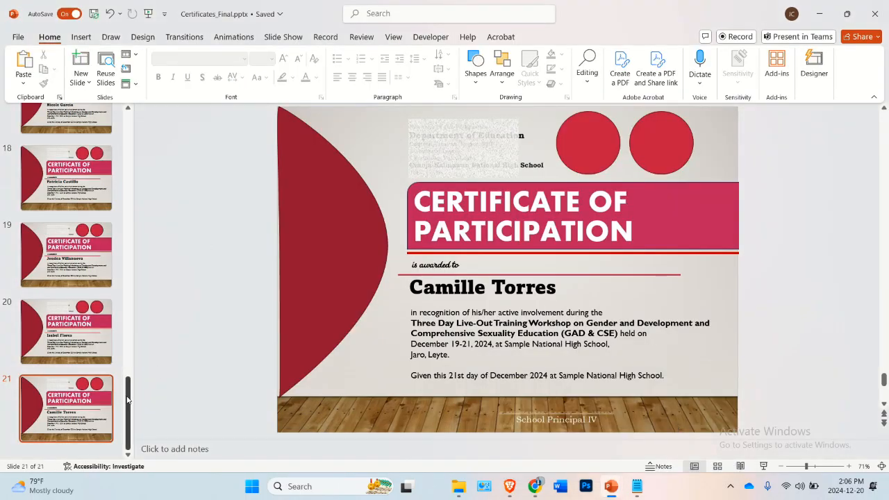
# Look through the certificate slides in Certificates_Final.pptx, viewing slides 6 and 19 to check the recipient names.
pyautogui.moveTo(128, 402); pyautogui.dragTo(132, 192)
pyautogui.click(96, 203)
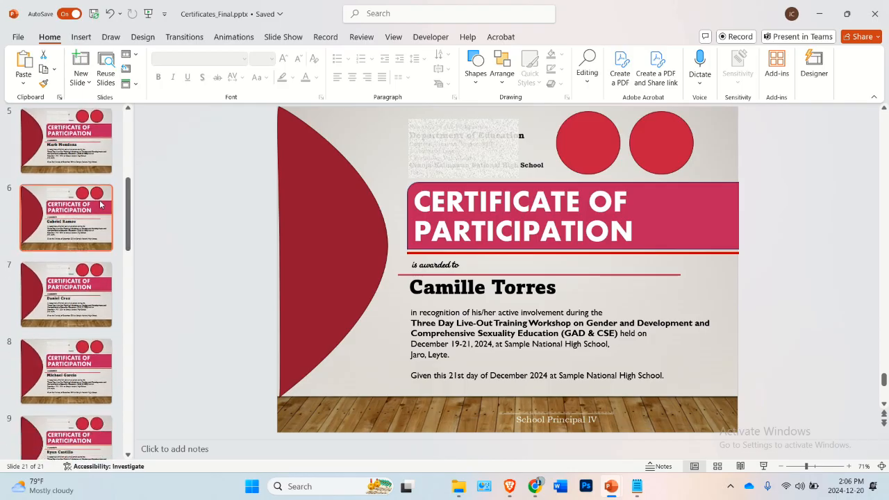
pyautogui.scroll(4, 54, 211)
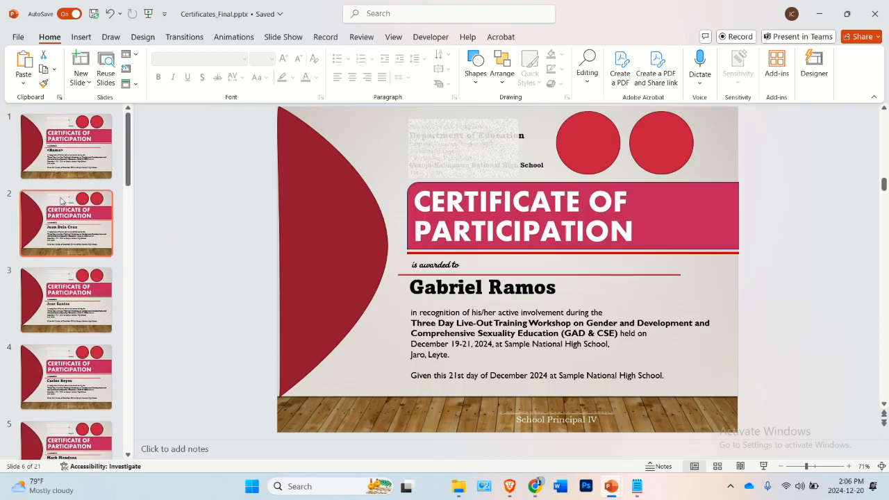
pyautogui.scroll(-15, 57, 206)
pyautogui.click(61, 250)
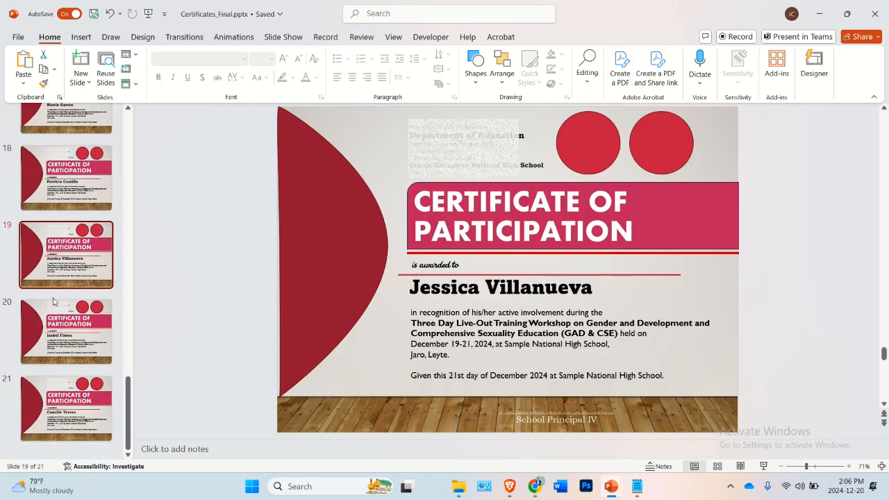
pyautogui.scroll(15, 56, 306)
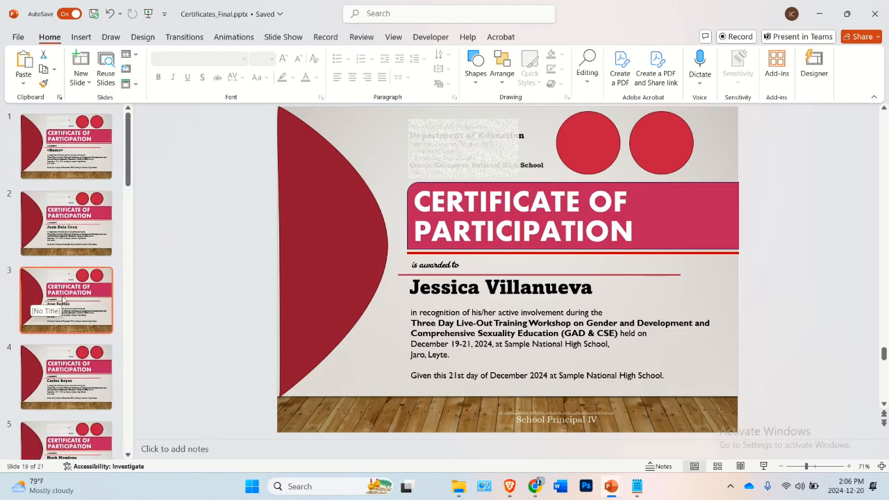